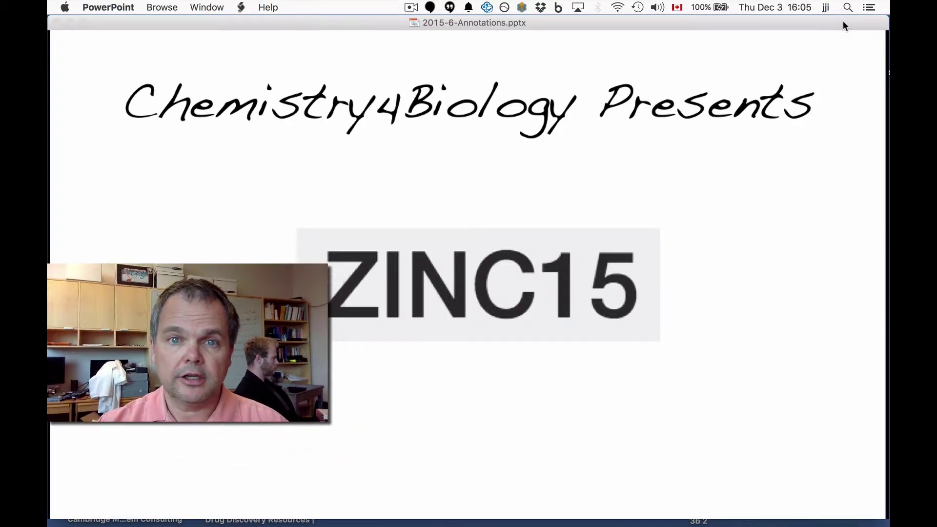
Advance through the credits, NIH funding and Today's episode slides to 'What is ZINC?'.
key("Right")
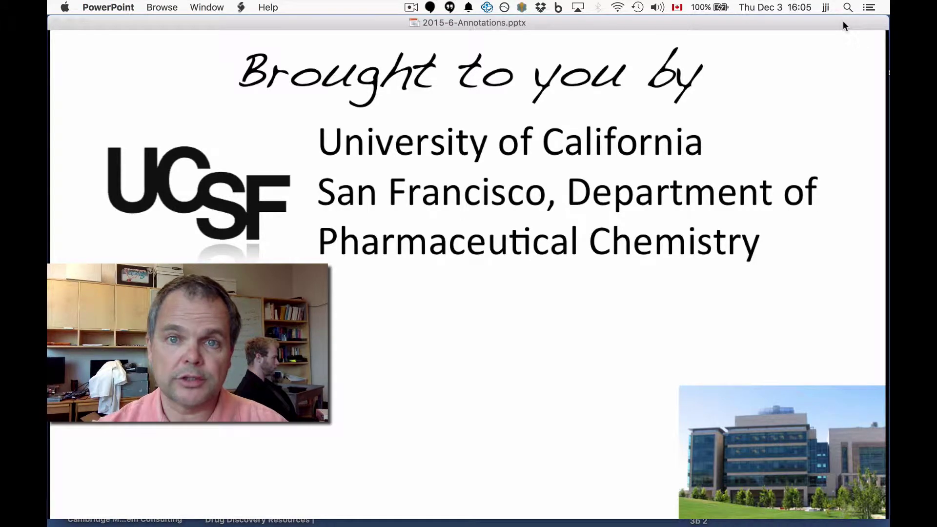
key("Right")
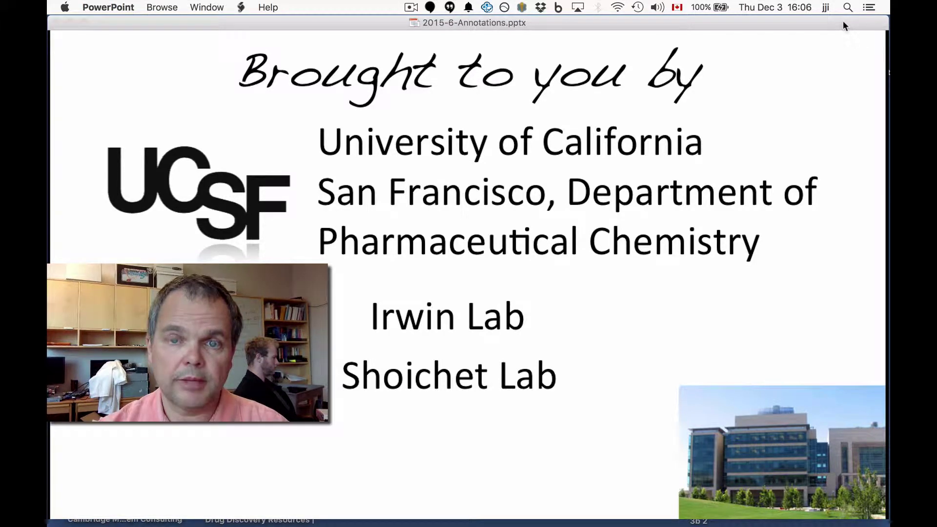
key("Right")
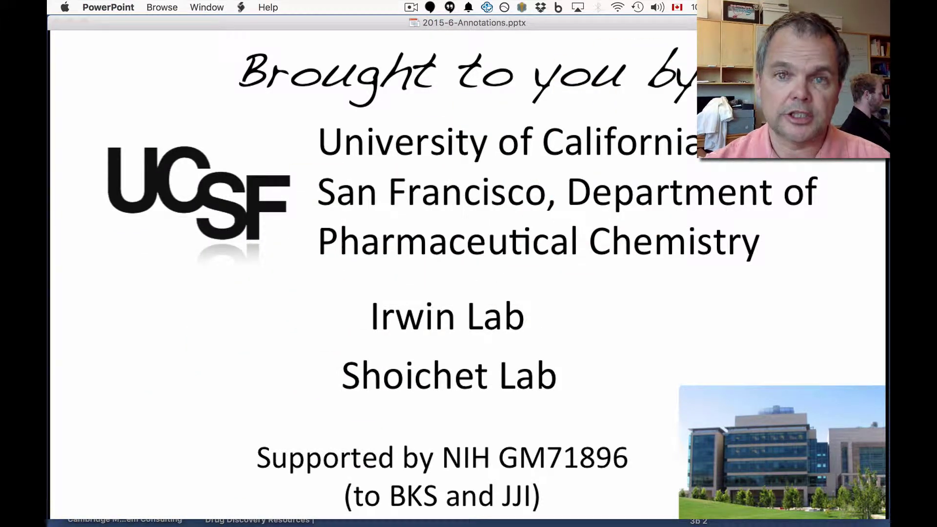
key("Right")
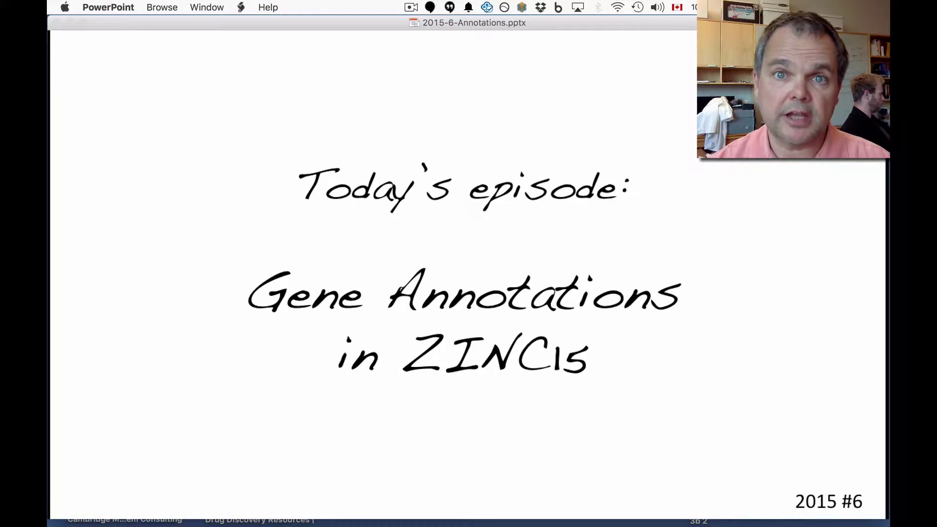
key("Right")
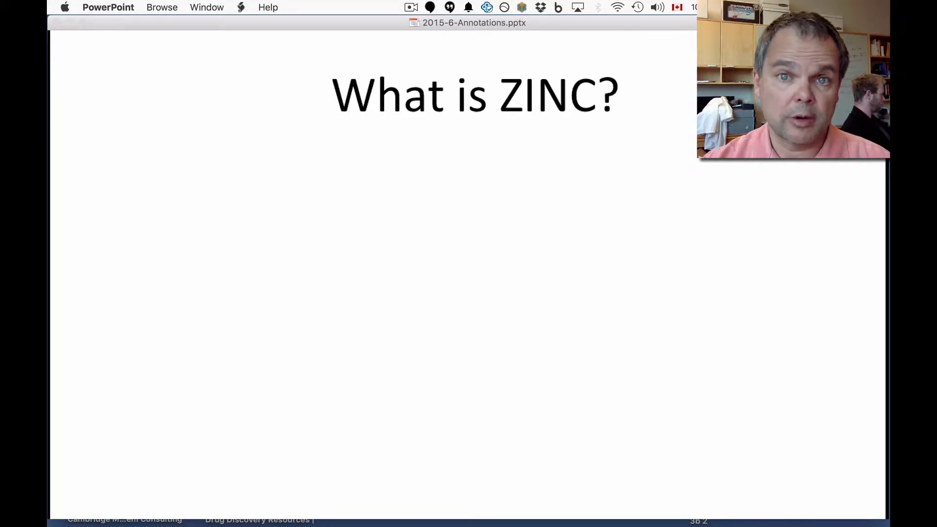
Reveal the annotated-compounds ellipse, then advance to the ChEMBL and UniProt annotations slide.
key("Right")
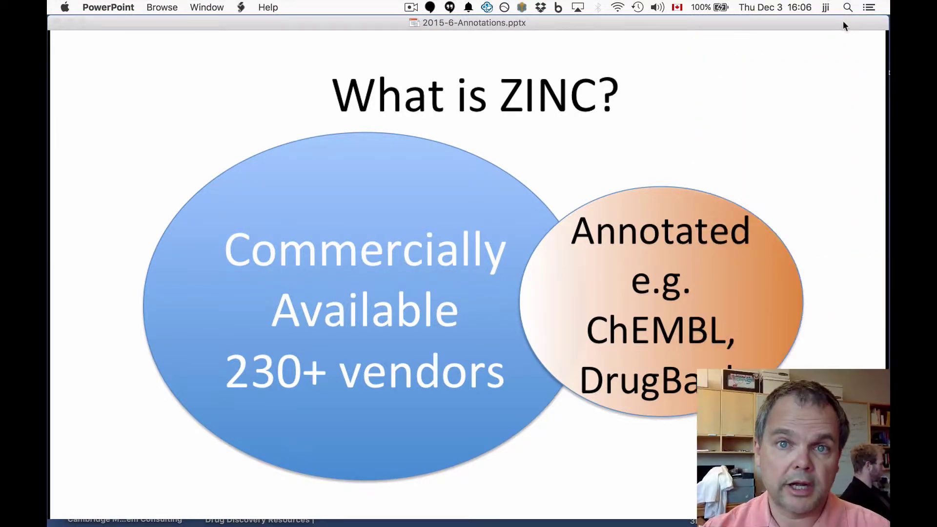
key("Right")
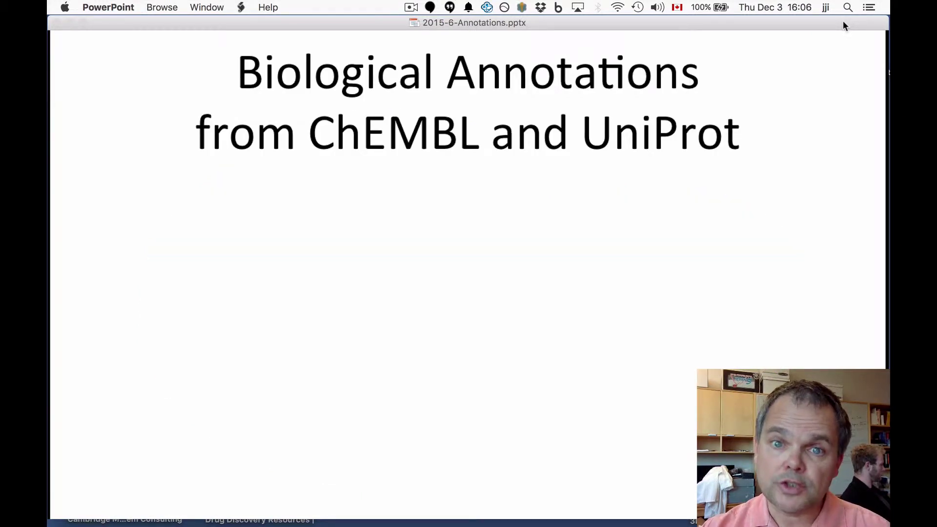
Build the 15 classes, 42 subclasses, 3169 genes, 4718 orthologs and 4 kingdoms bullets, then reach Caveats.
key("Right")
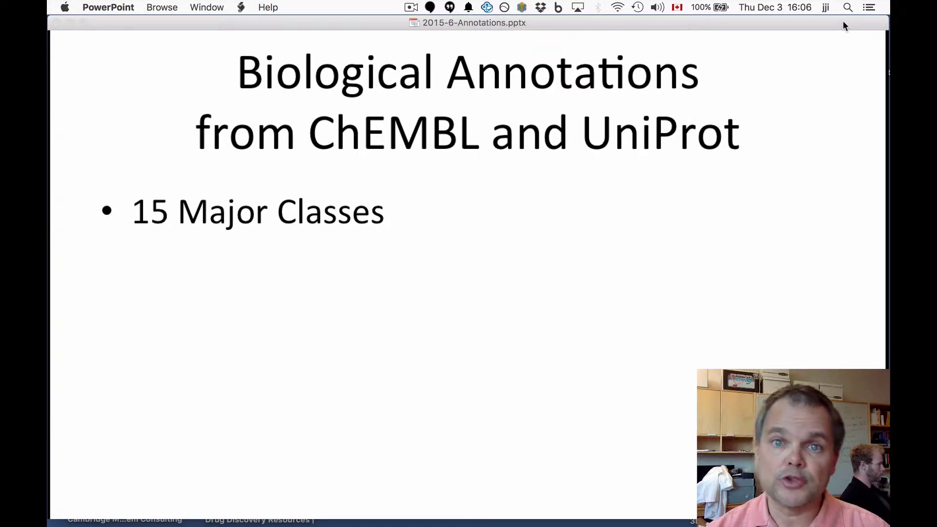
key("Right")
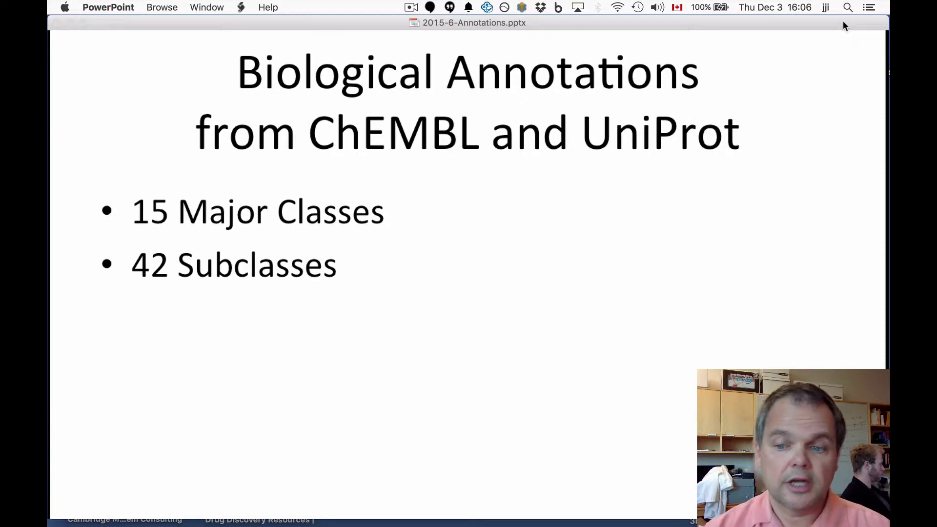
key("Right")
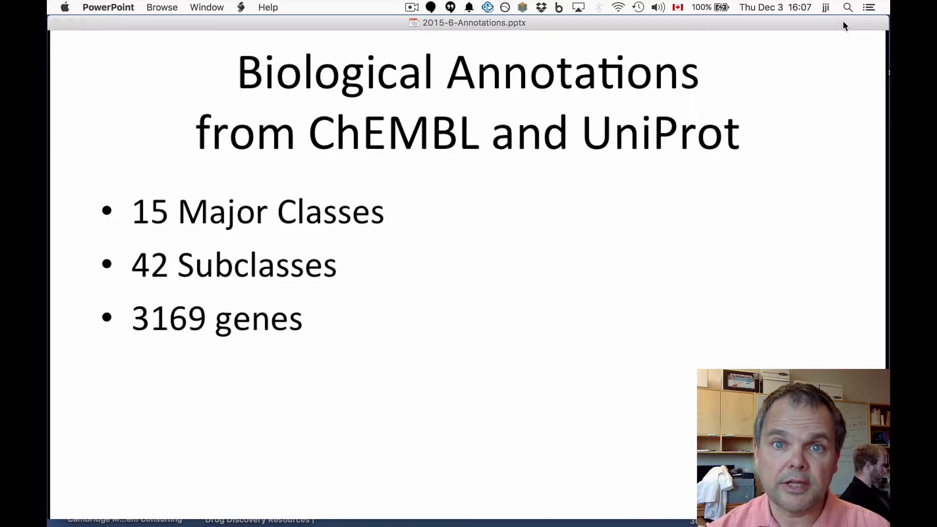
key("Right")
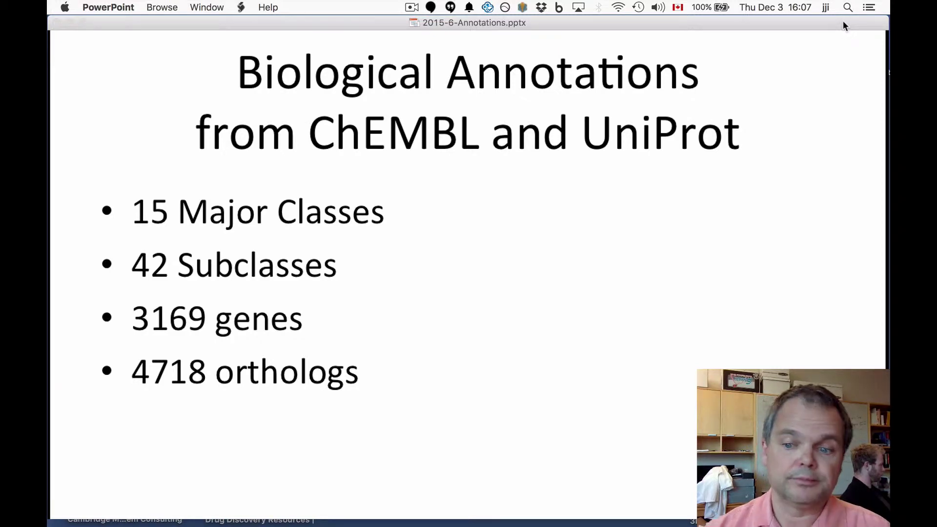
key("Right")
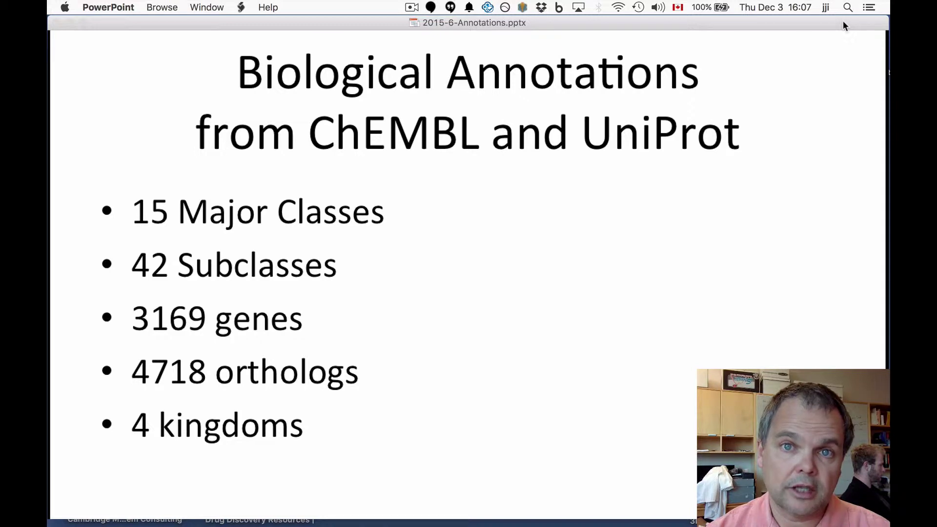
key("Right")
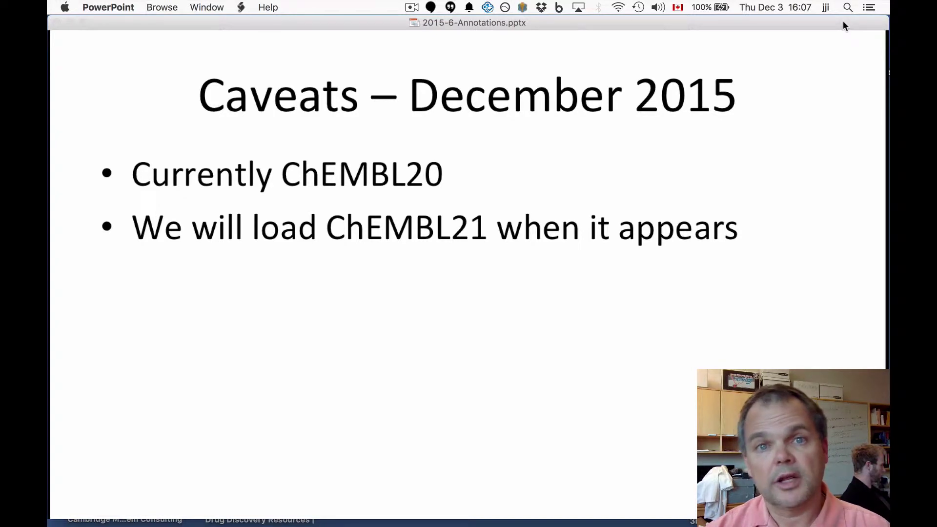
Move past the ZINC 15 article slide and switch to Chrome showing zinc15.docking.org.
key("Right")
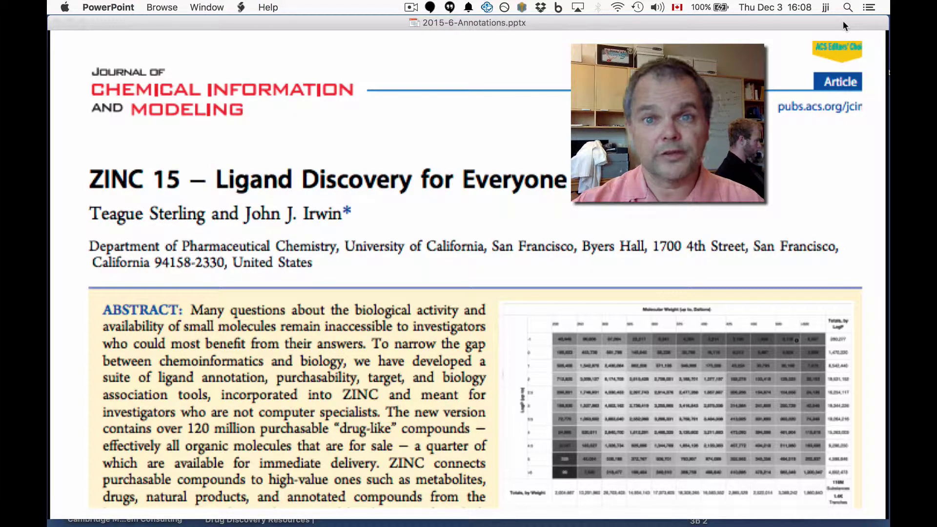
key("Right")
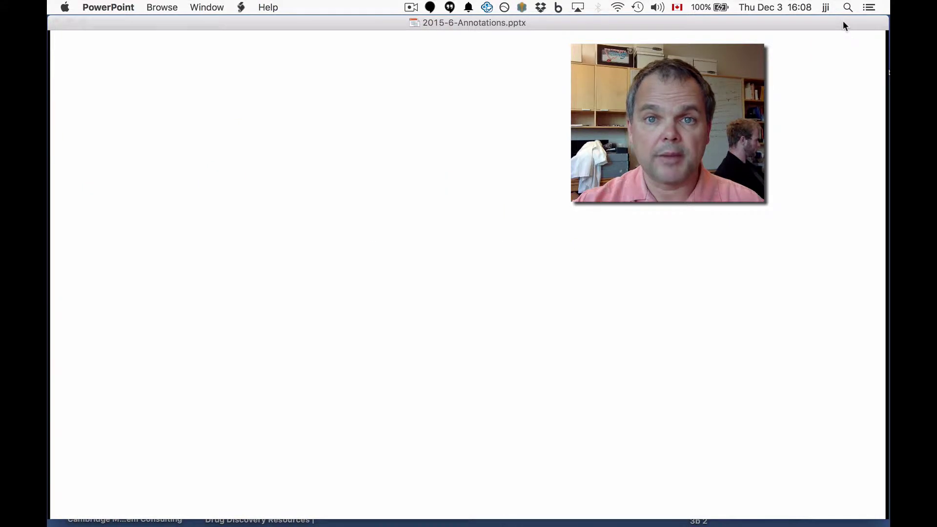
left_click_drag(843, 22, 831, 22)
key("ctrl+Right")
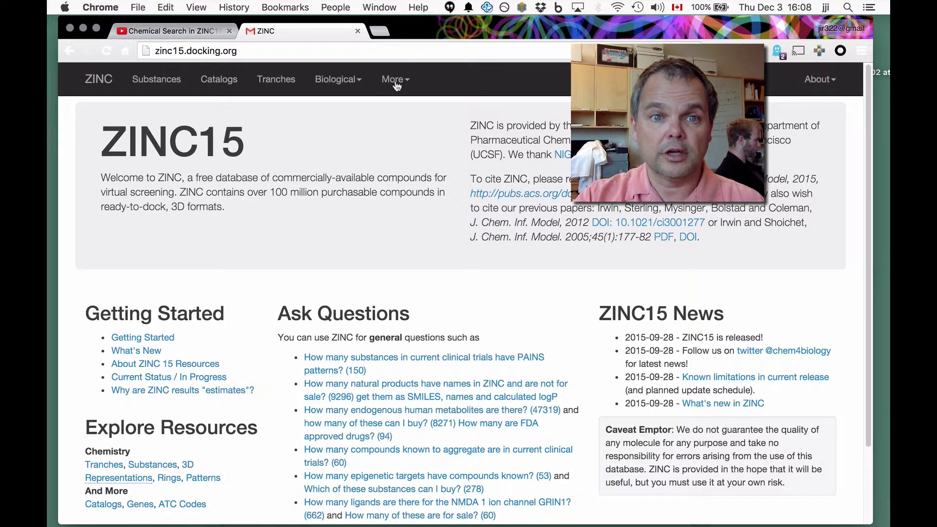
Choose Organisms from the Biological menu in the ZINC15 navigation bar.
left_click(346, 83)
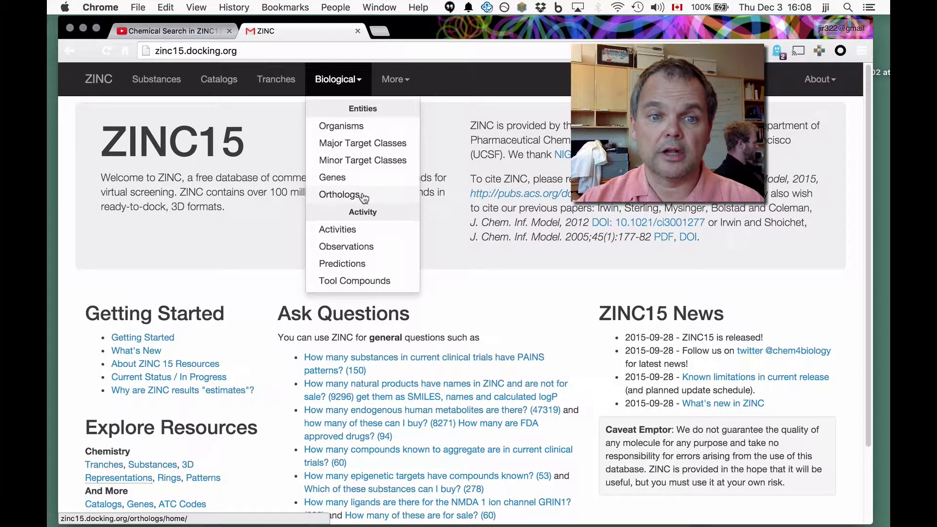
left_click(358, 129)
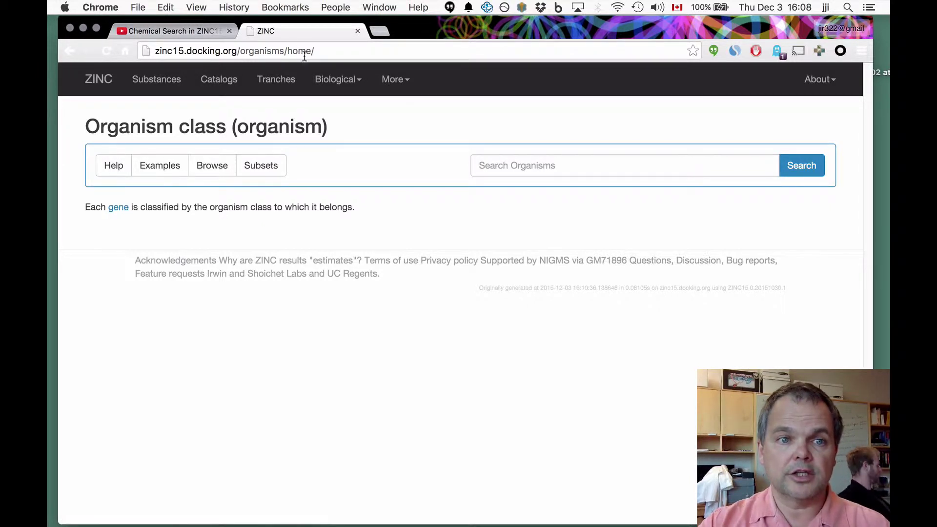
Browse the Organism class to list Archaea, Bacteria, Eukaryotes and Viruses with their counts.
left_click(213, 167)
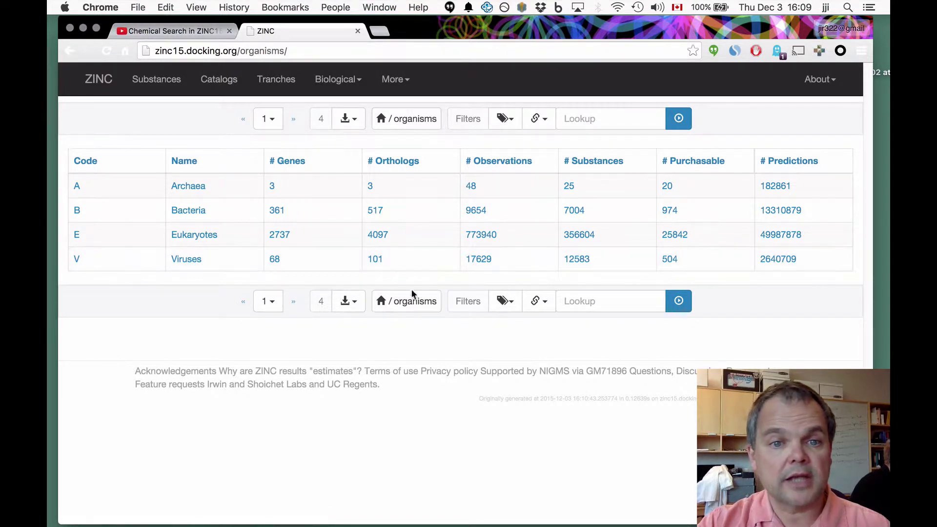
Scan the 2737 Eukaryotes genes, go back, and open the 4097 Eukaryotes orthologs.
right_click(279, 234)
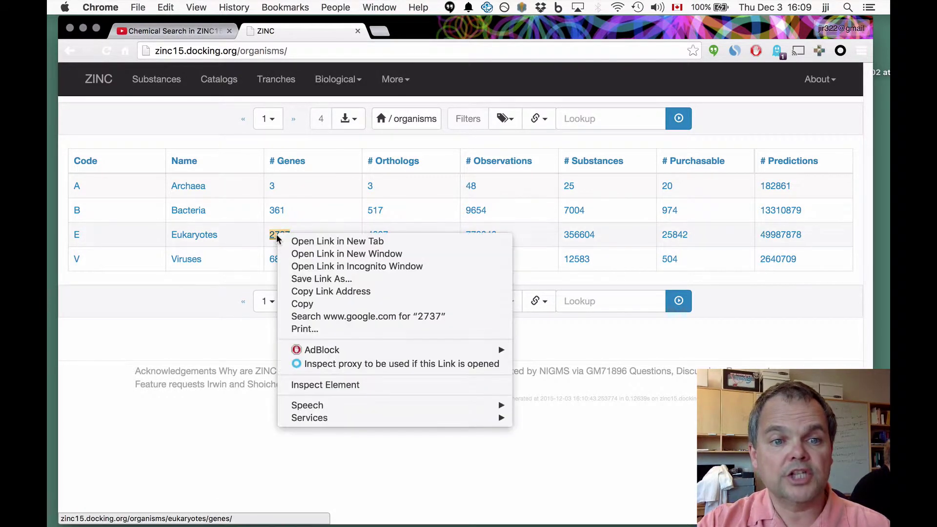
left_click(280, 235)
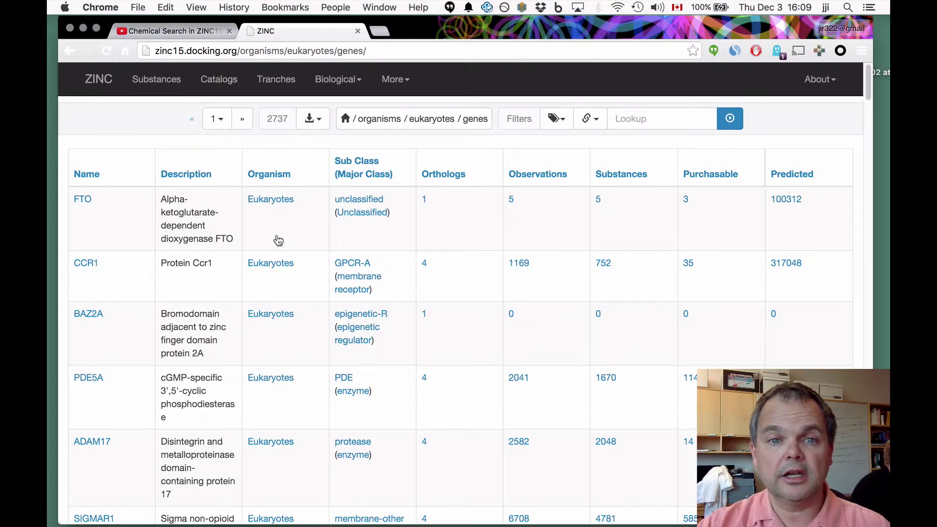
scroll(278, 240, "down", 20)
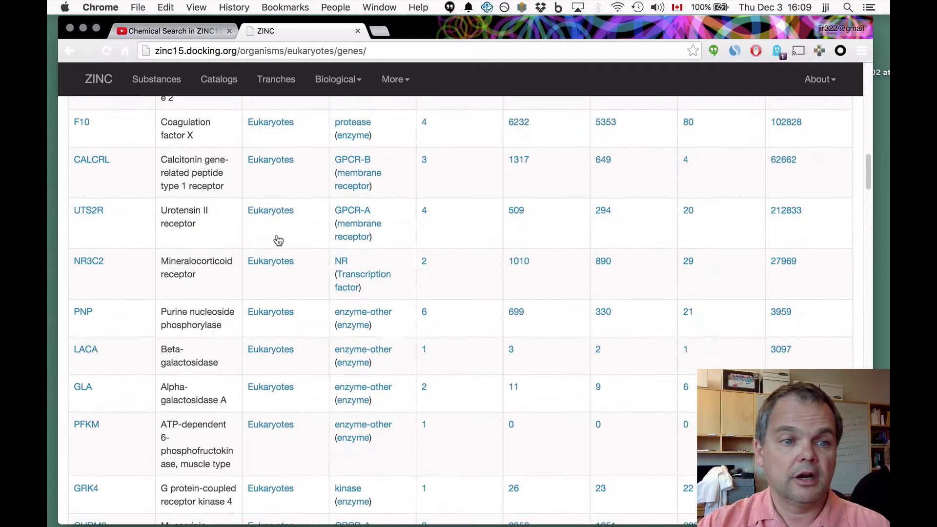
scroll(278, 240, "up", 20)
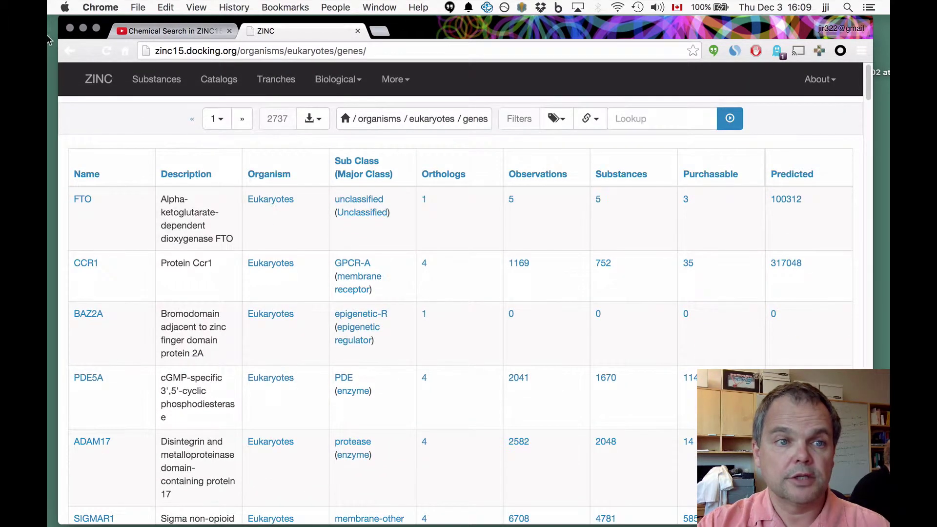
left_click(68, 53)
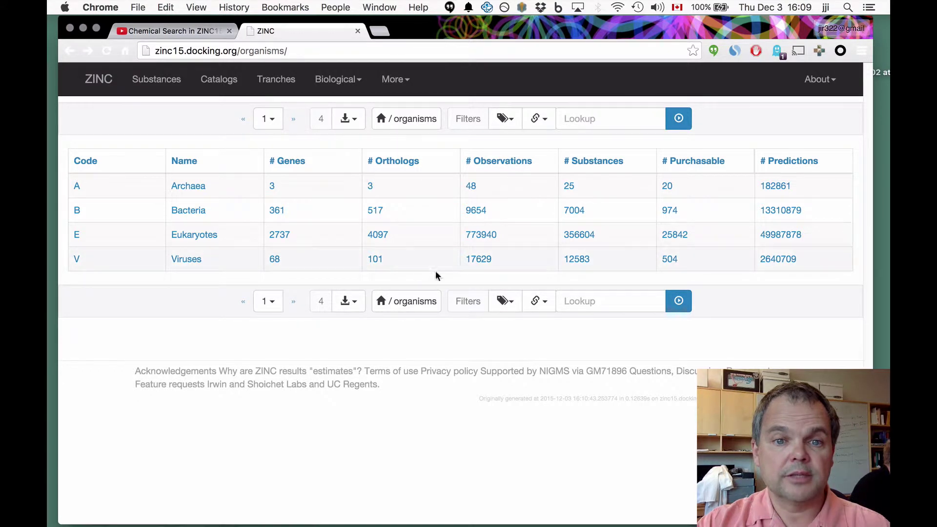
left_click(379, 237)
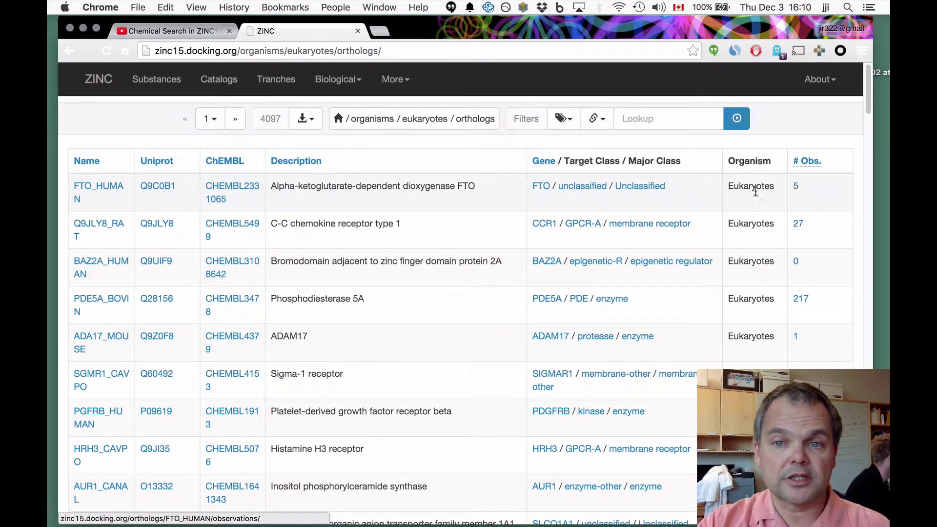
Open the 5 FTO_HUMAN observations, then go back twice to the organisms table.
left_click(796, 187)
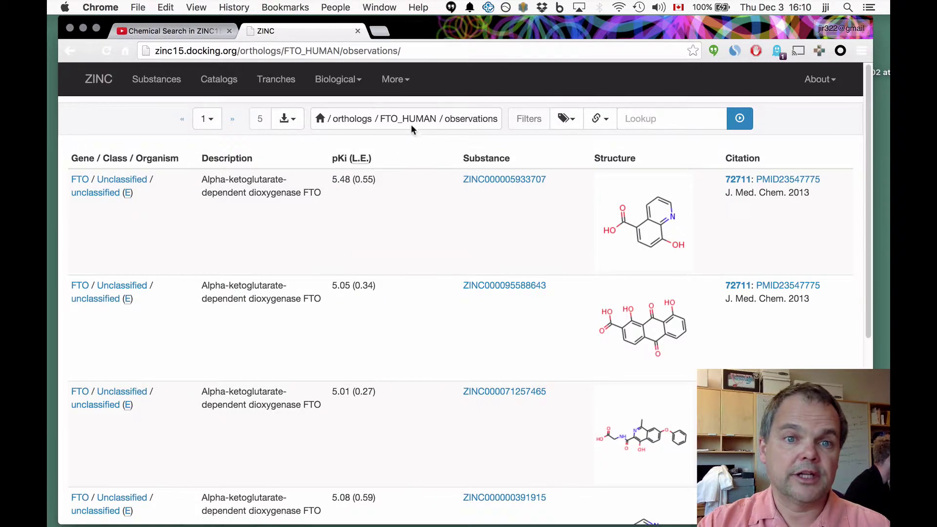
left_click(350, 84)
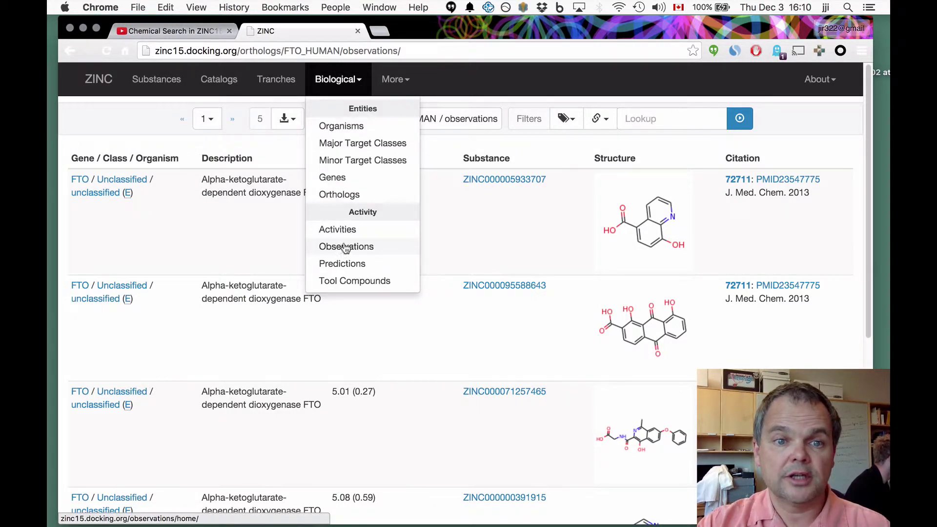
left_click(125, 119)
left_click(67, 49)
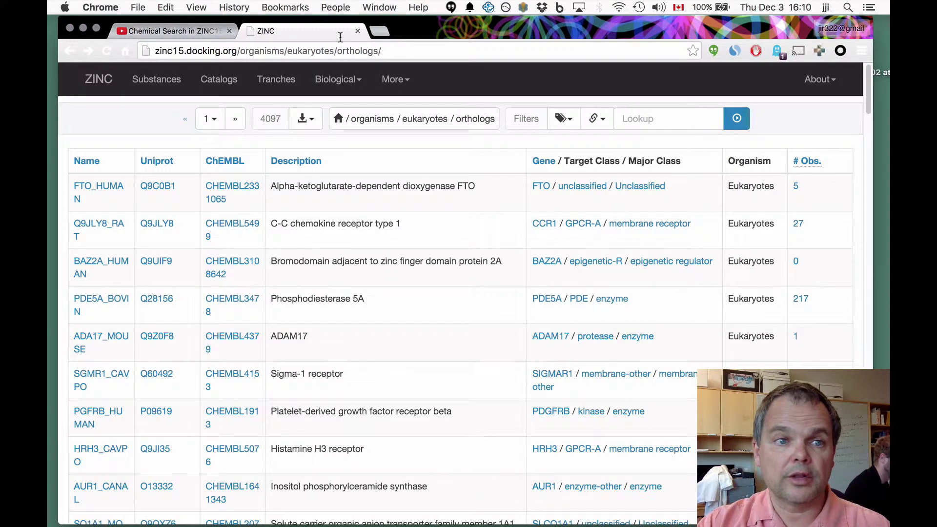
left_click(67, 51)
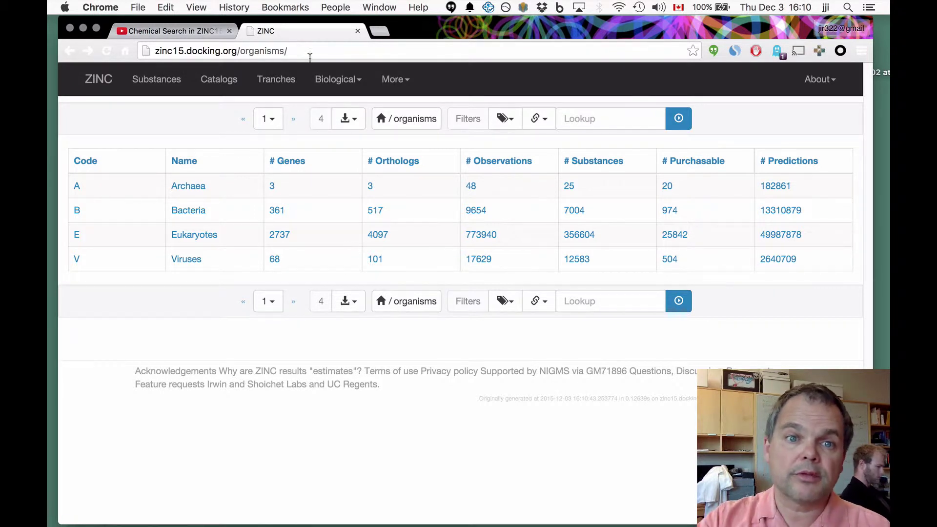
left_click(337, 80)
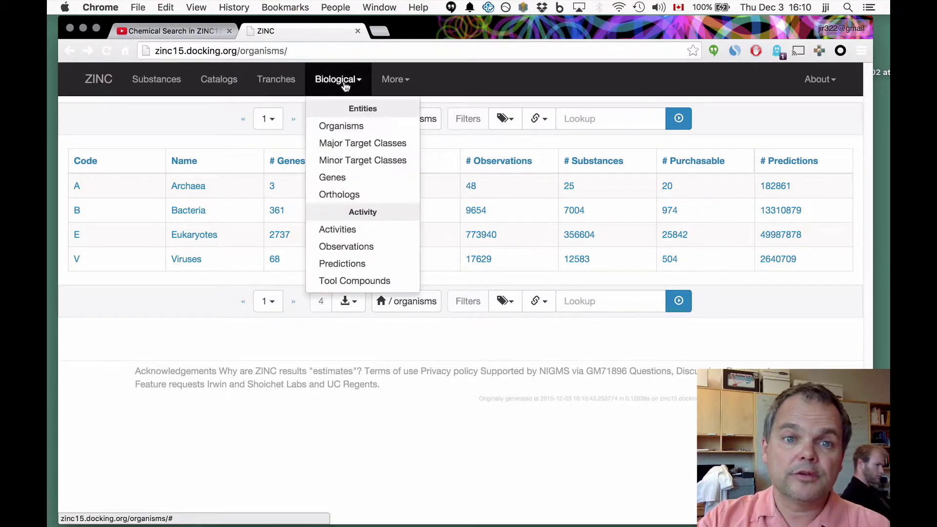
Choose Major Target Classes and browse the table of 15 target classes.
left_click(350, 145)
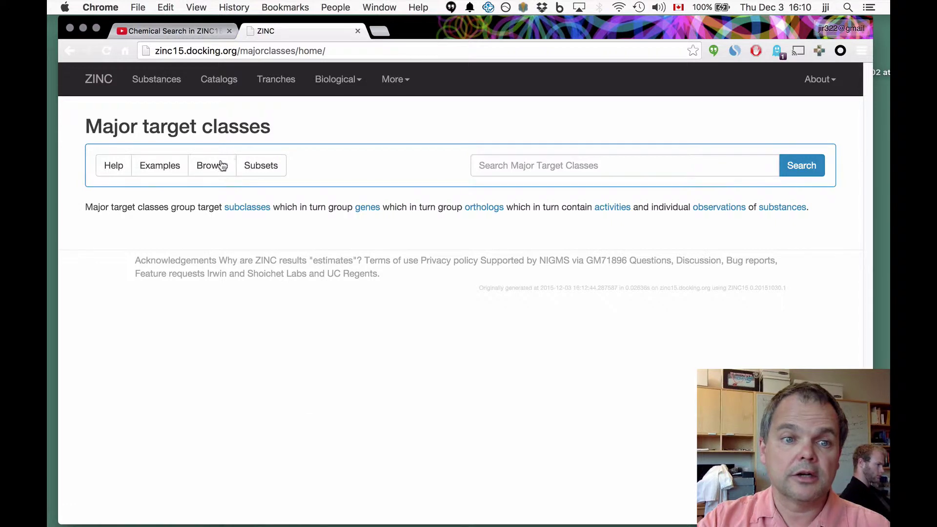
left_click(218, 166)
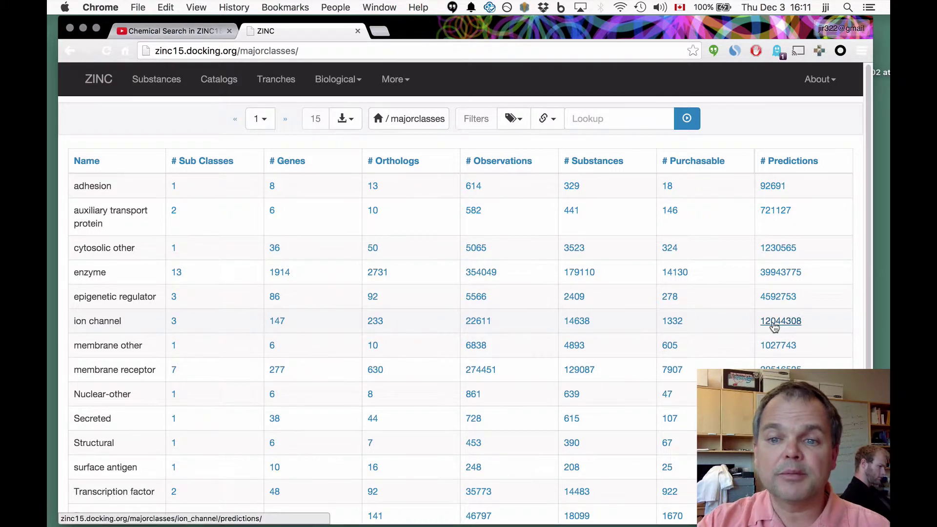
Open the ion channel class's 3 subclasses, then the 66 genes of LGIC.
left_click(174, 323)
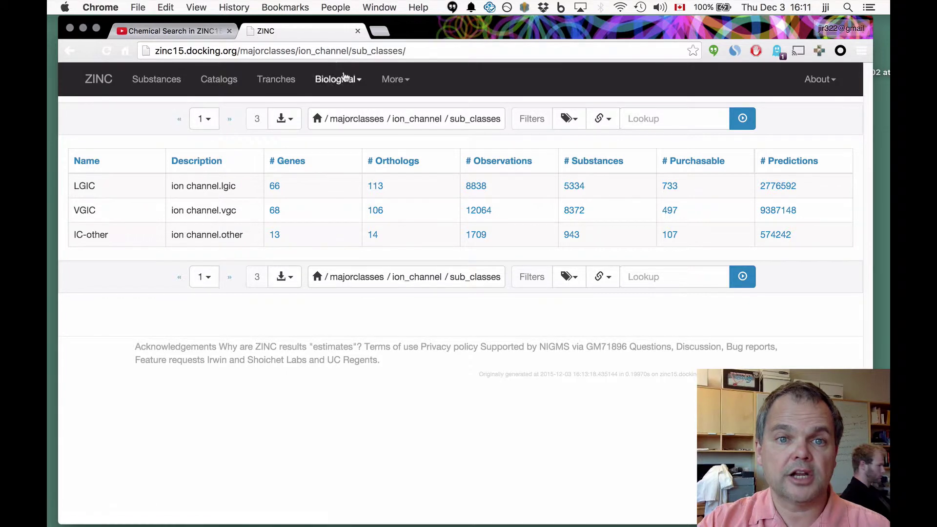
left_click(275, 188)
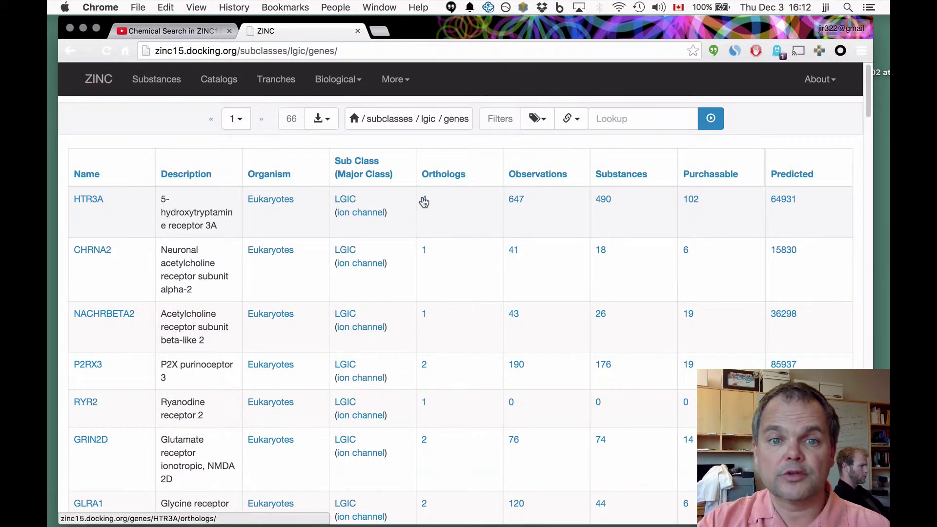
Open HTR3A's 4 orthologs, then the 472 observations for 5HT3A_HUMAN.
left_click(424, 201)
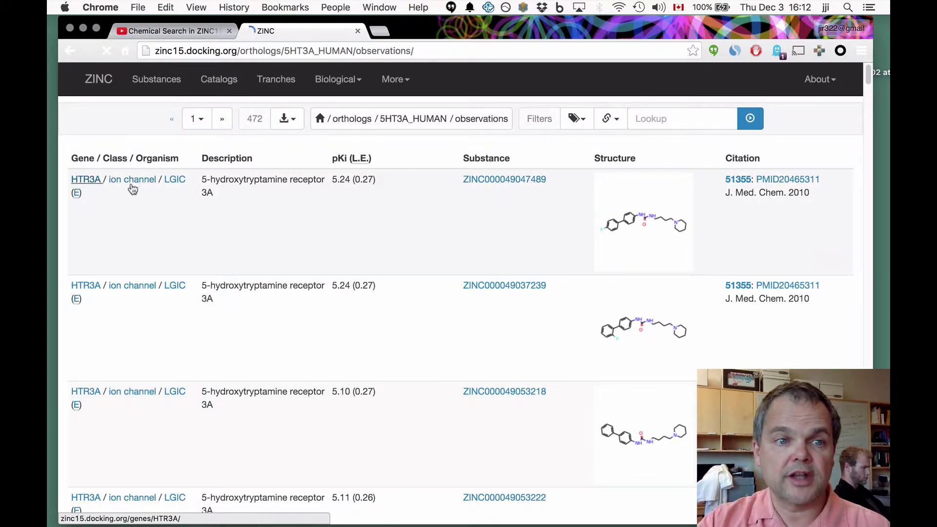
left_click(176, 181)
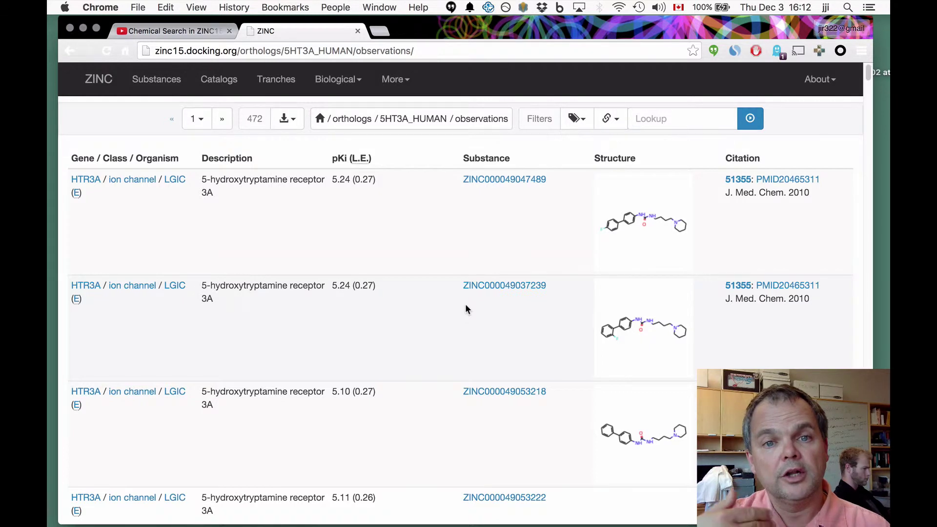
left_click(250, 119)
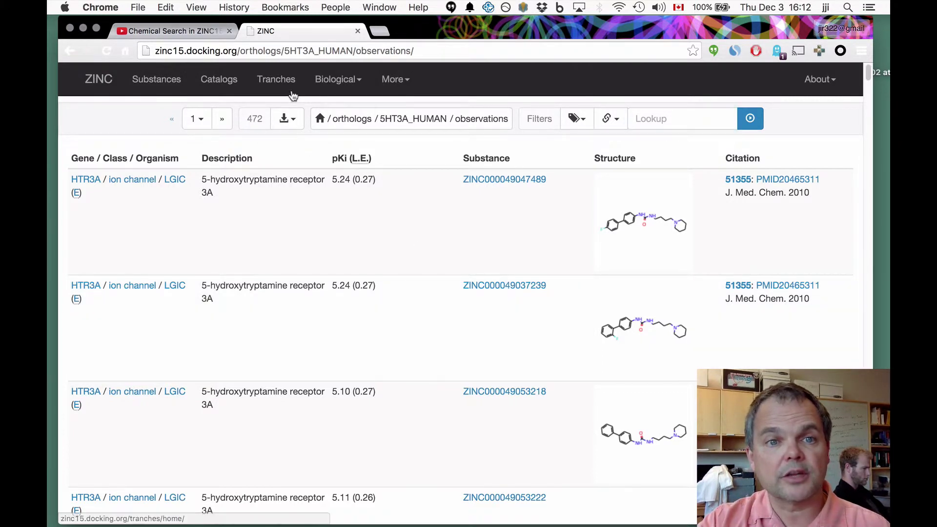
Browse Minor Target Classes to list subclasses GPCR-A through GPCR-F with gene, ortholog and observation counts.
left_click(332, 81)
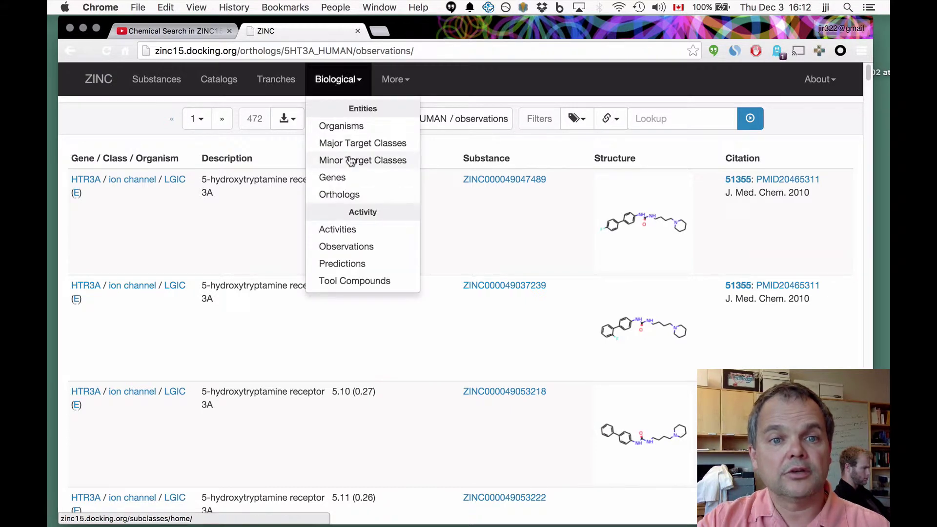
left_click(351, 164)
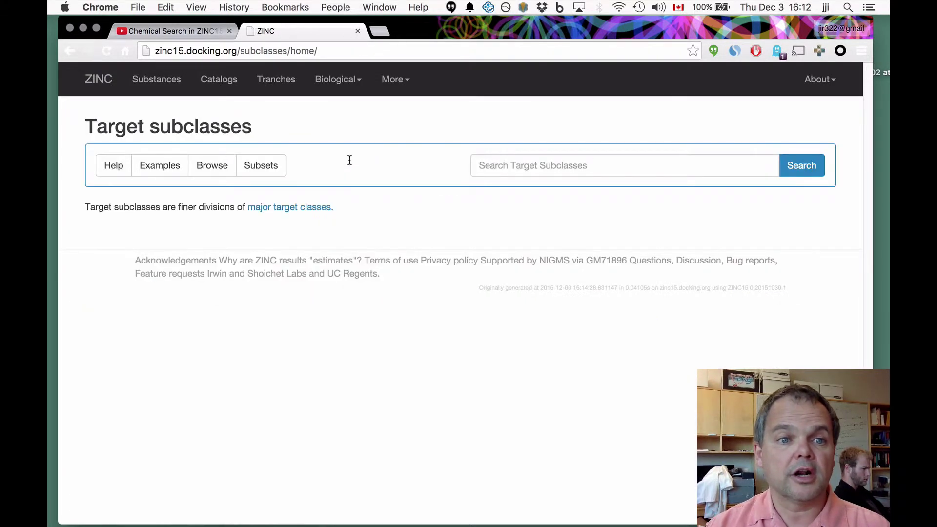
left_click(217, 163)
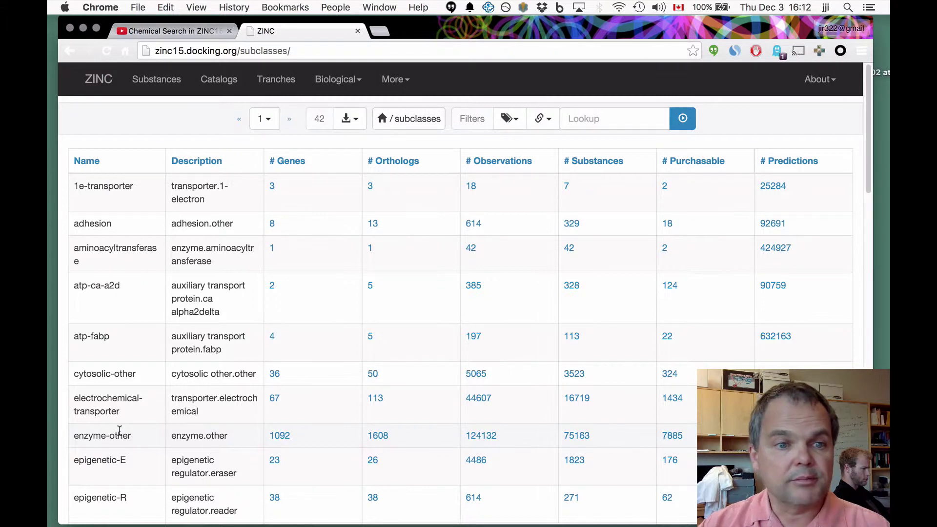
scroll(189, 331, "down", 5)
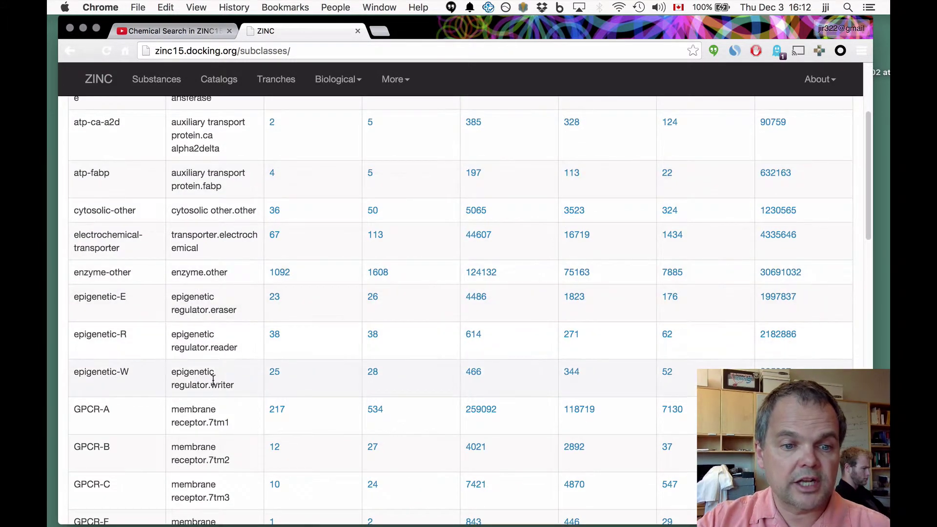
scroll(213, 379, "down", 1)
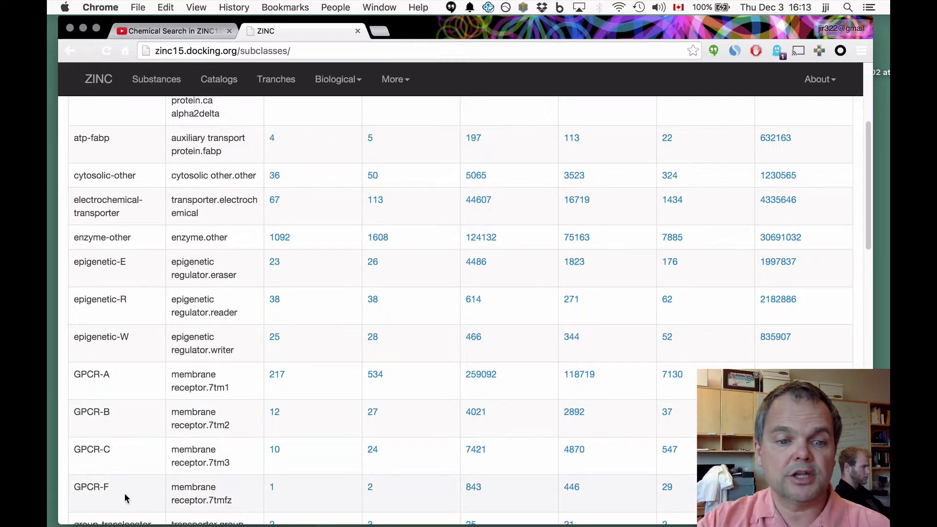
scroll(273, 488, "up", 4)
scroll(273, 488, "down", 6)
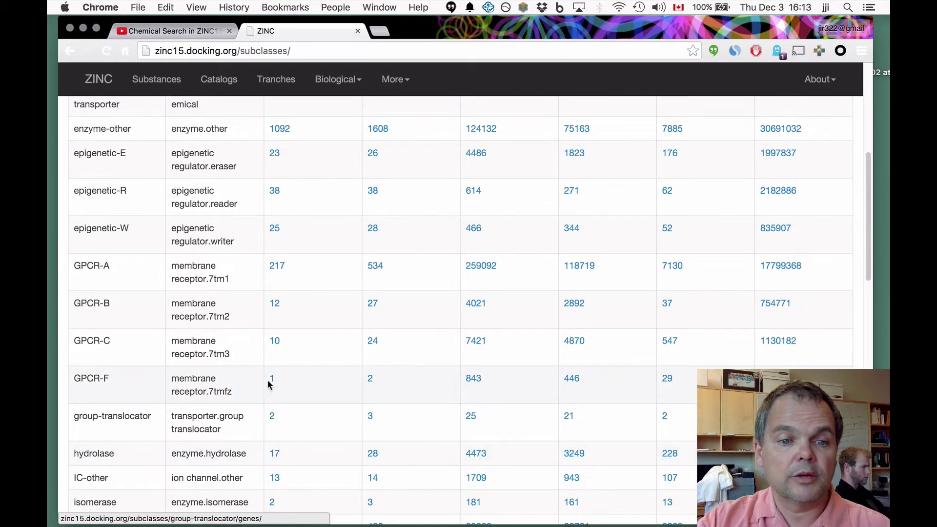
Go from GPCR-F's single gene SMO to its 635 SMO_HUMAN observations.
left_click(272, 381)
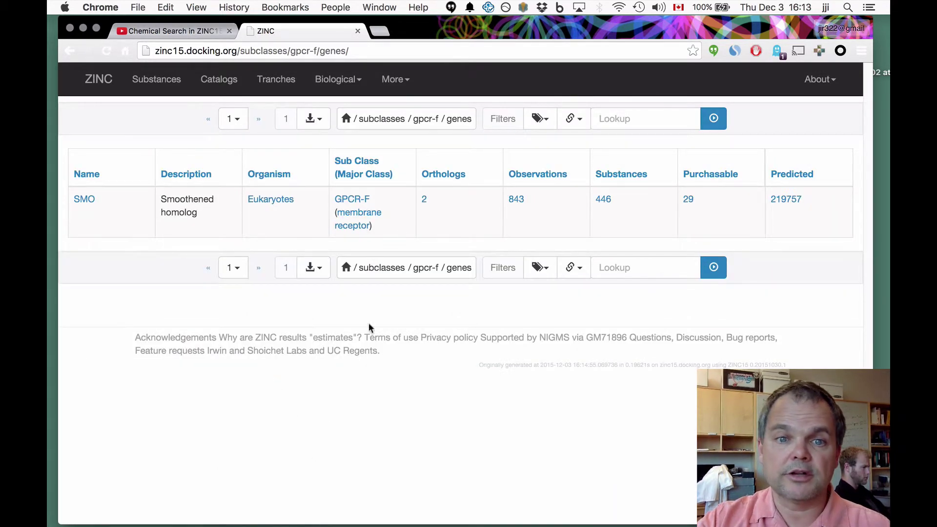
left_click(424, 201)
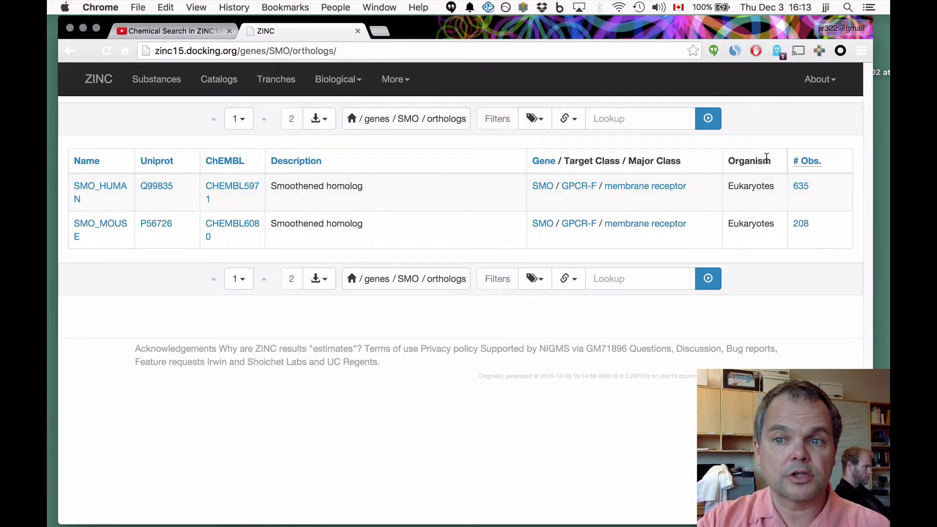
left_click(801, 189)
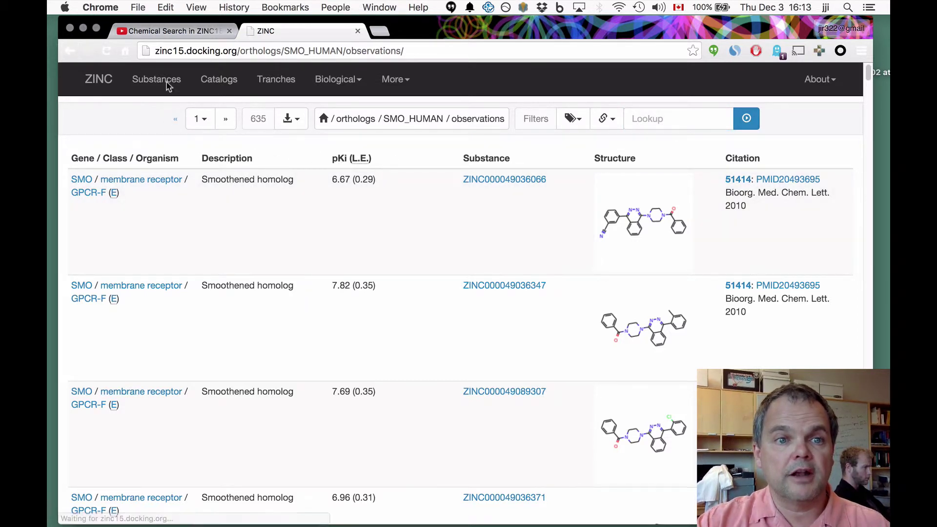
Download the SMO_HUMAN observations page as SMO_HUMAN-observations.sdf.
right_click(211, 118)
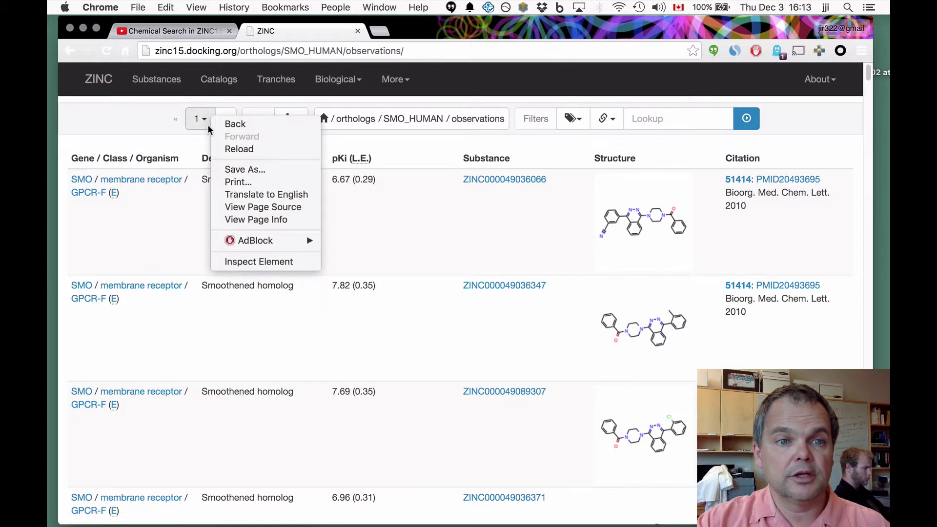
right_click(205, 123)
left_click(203, 122)
left_click(203, 122)
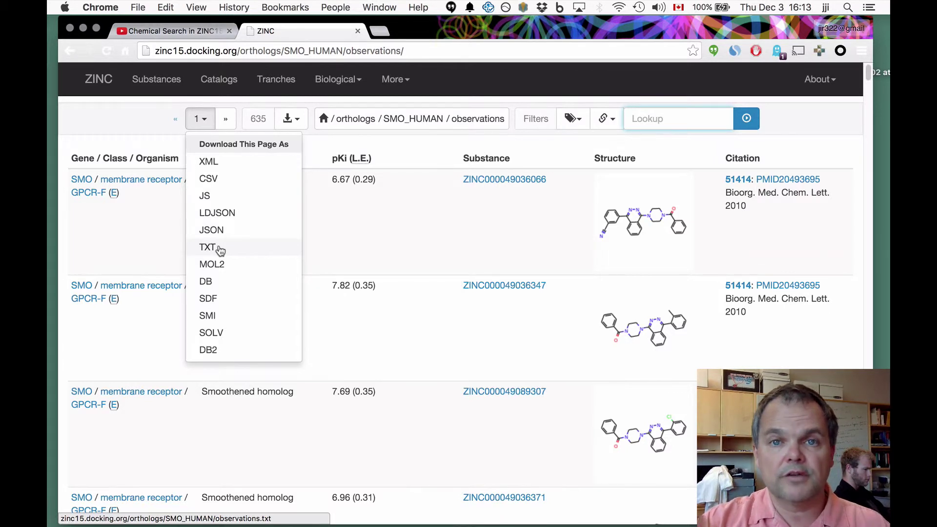
left_click(216, 300)
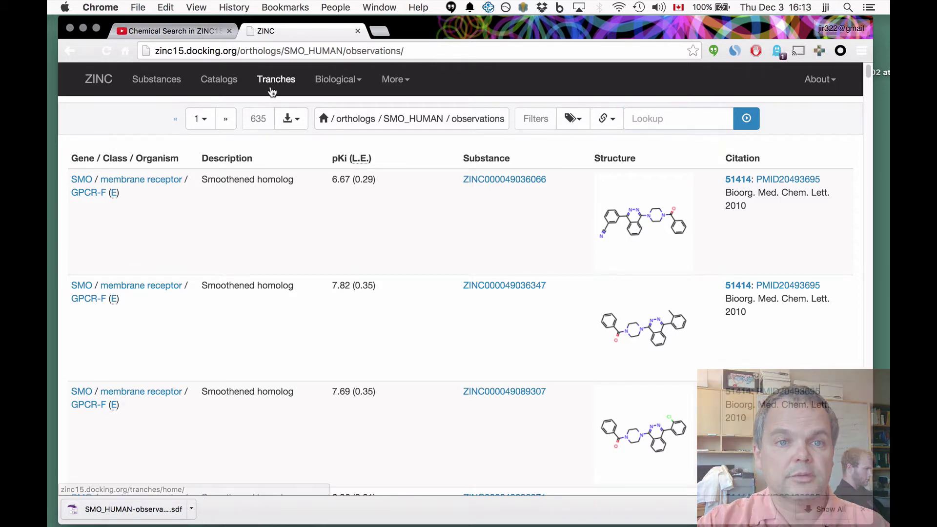
Browse the genes table and save gene 17HSDCL's five substances as 17HSDCL-substances.txt.
mouse_move(339, 79)
left_click(344, 180)
left_click(344, 182)
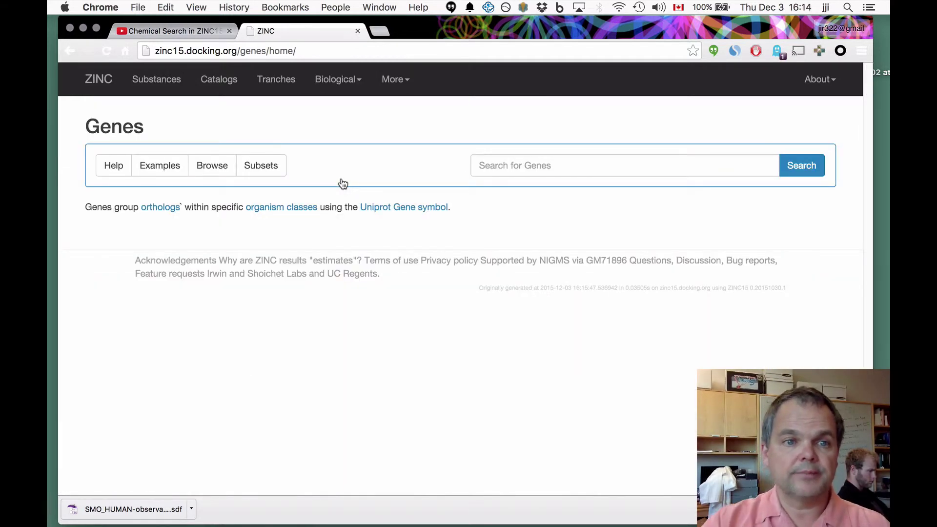
left_click(211, 168)
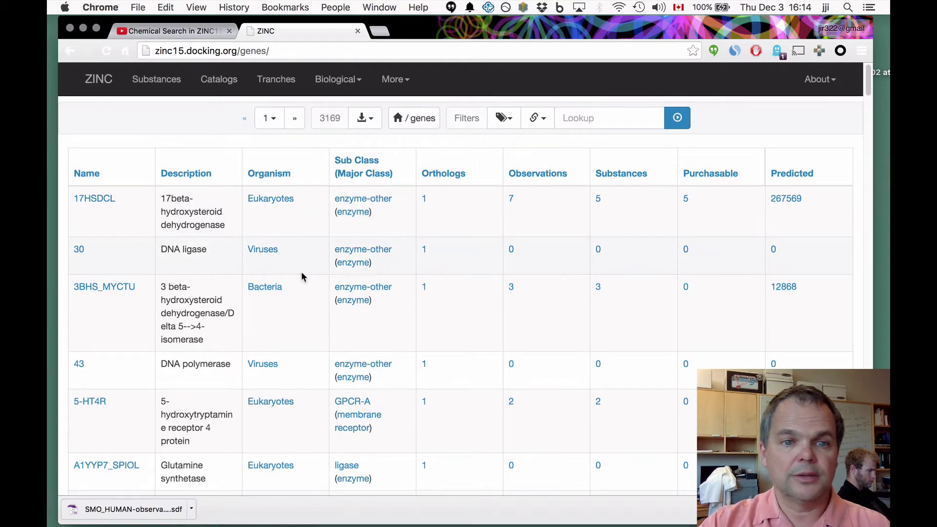
scroll(300, 271, "down", 9)
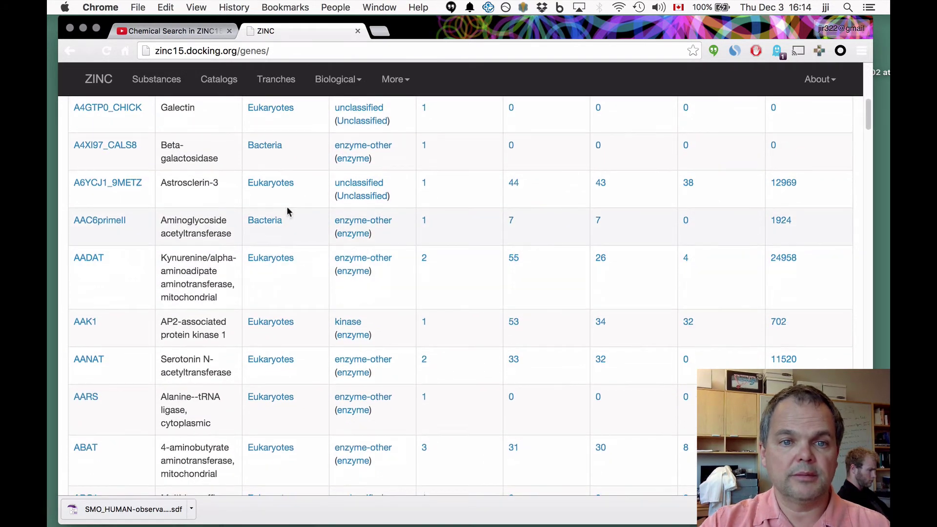
scroll(286, 208, "up", 9)
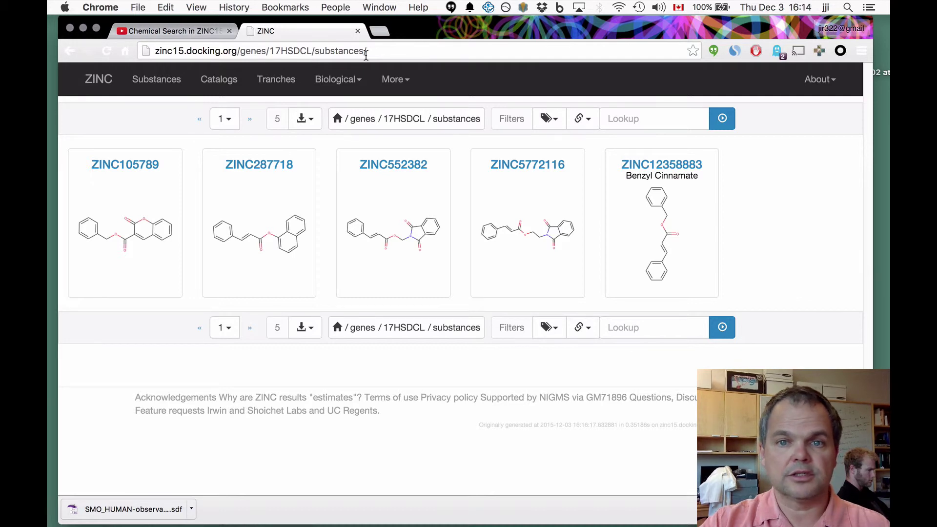
left_click(223, 118)
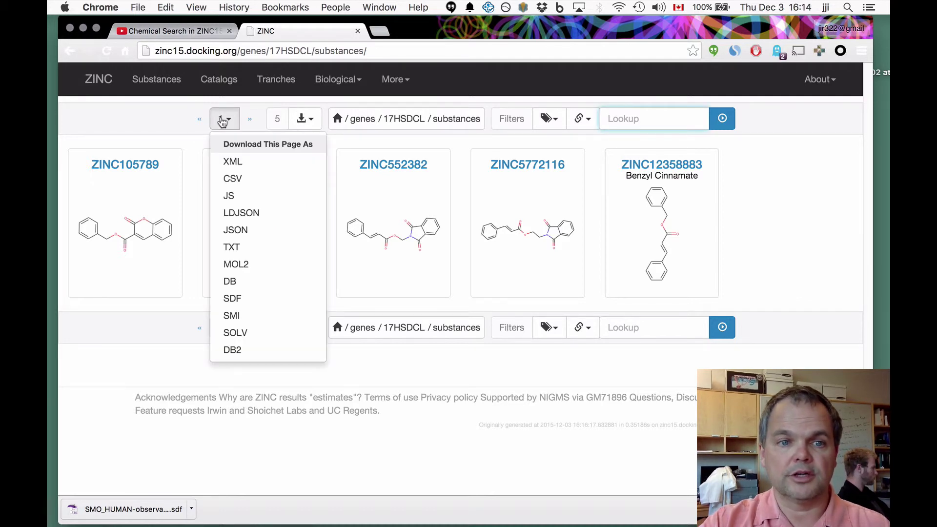
left_click(233, 248)
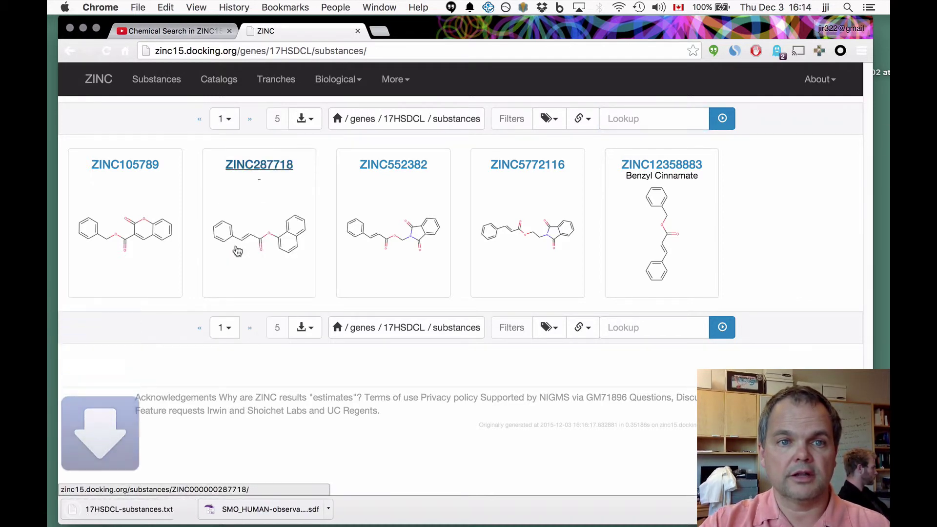
Browse Biological > Orthologs to list all 4718 orthologs in a table.
left_click(342, 92)
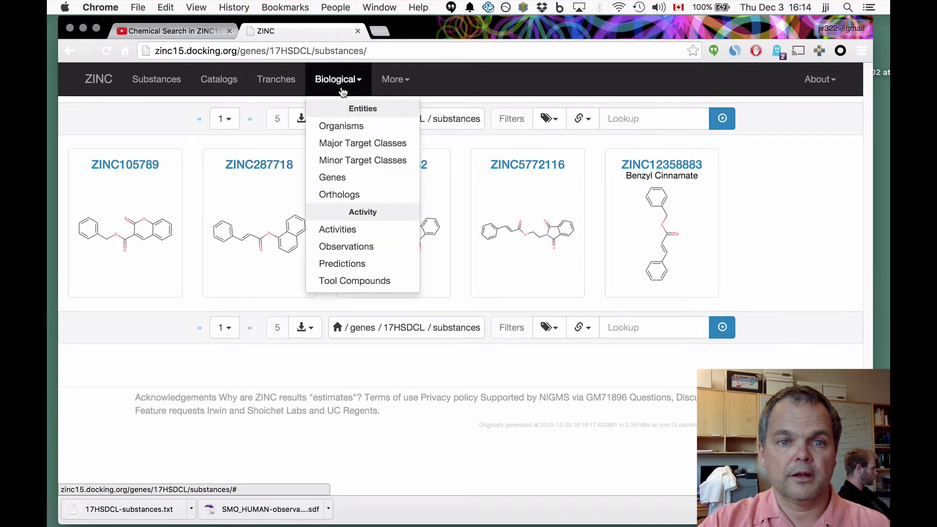
left_click(350, 197)
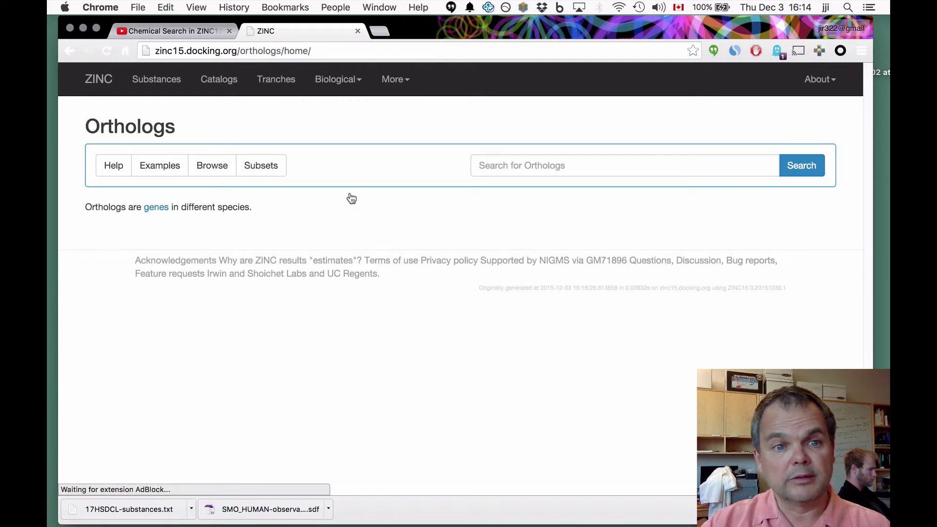
left_click(221, 164)
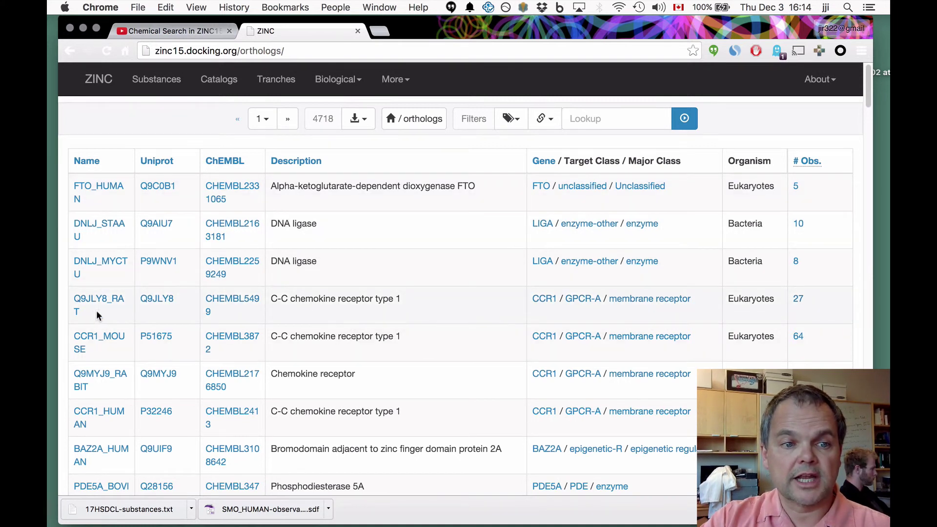
left_click(351, 90)
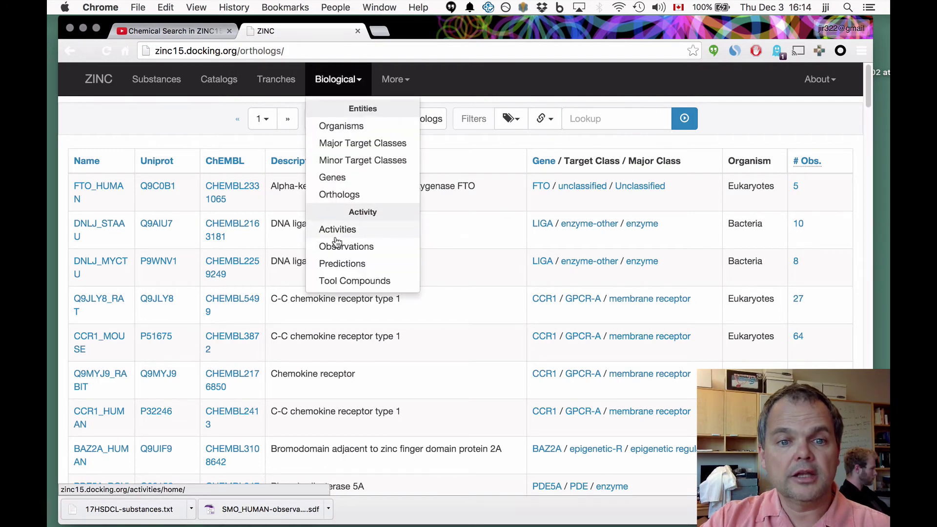
left_click(480, 144)
Switch from Chrome to the 2015-6-Annotations.pptx presentation with Cmd+Tab.
key("super+Tab")
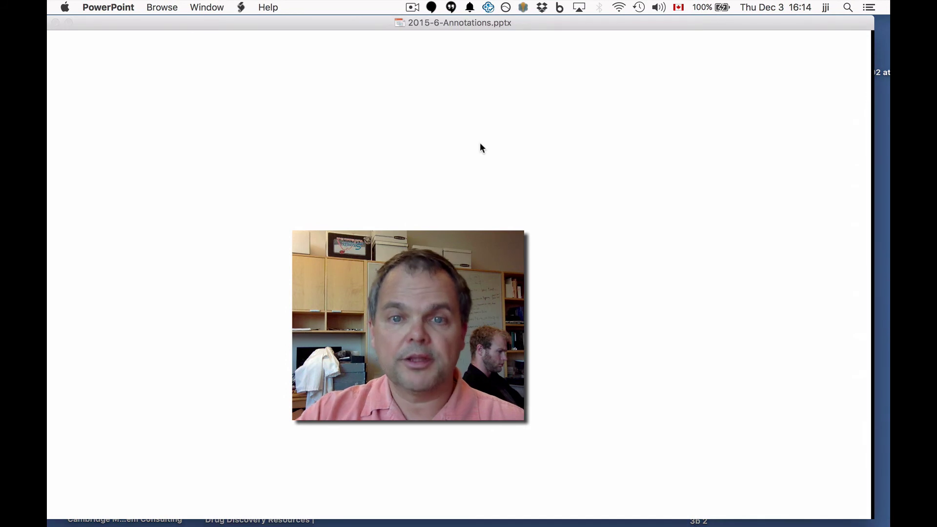